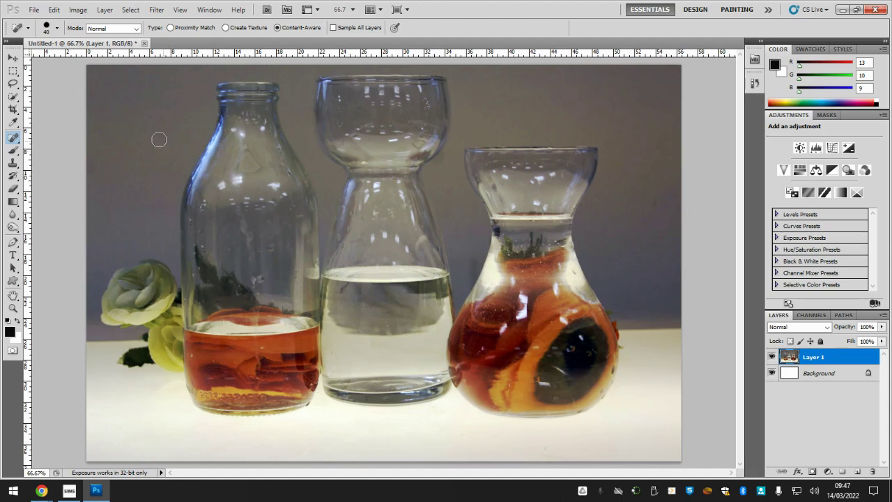
Choose the Polygonal Lasso tool from the lasso tool variants.
click(12, 77)
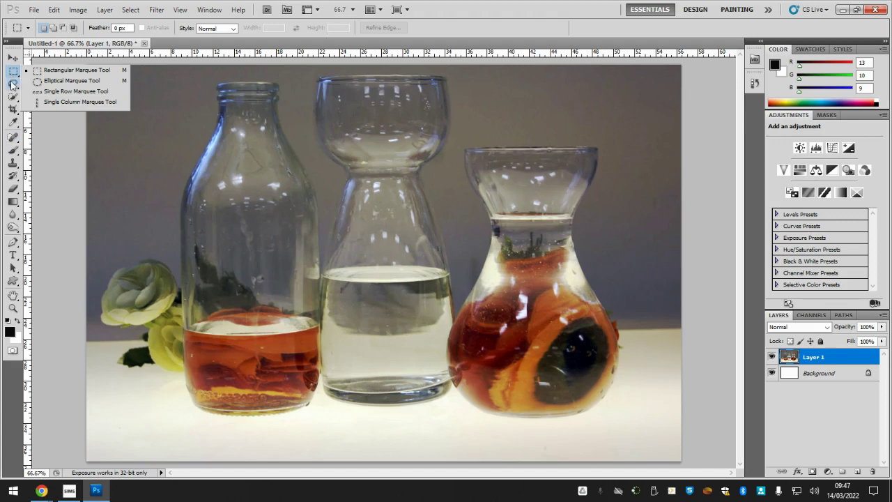
click(12, 85)
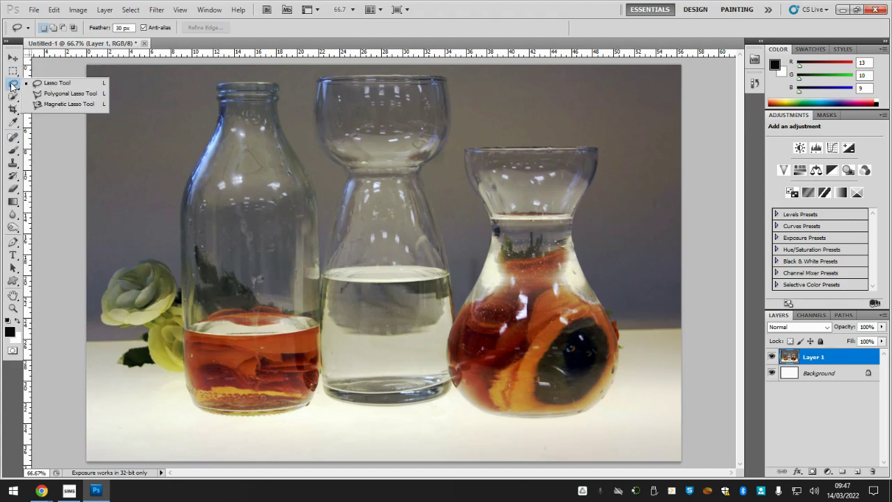
click(70, 94)
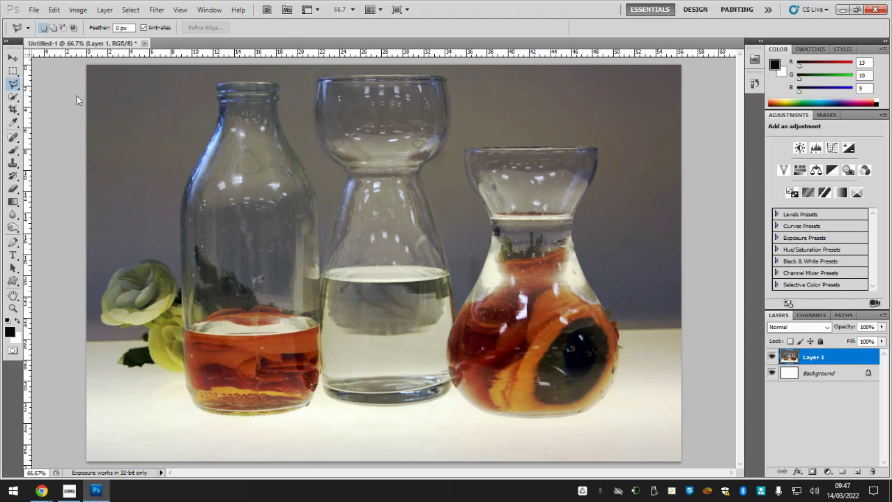
Try out an irregular many-sided polygonal selection across the left and middle bottles, and deselect it.
click(256, 260)
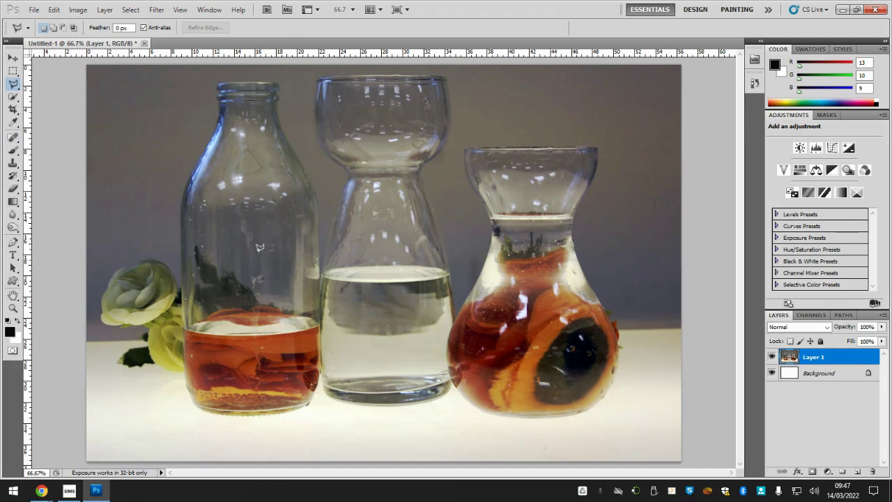
click(320, 115)
click(478, 145)
click(319, 231)
click(400, 268)
click(369, 310)
click(215, 311)
click(215, 285)
click(213, 228)
click(156, 205)
click(189, 150)
click(236, 154)
double_click(255, 258)
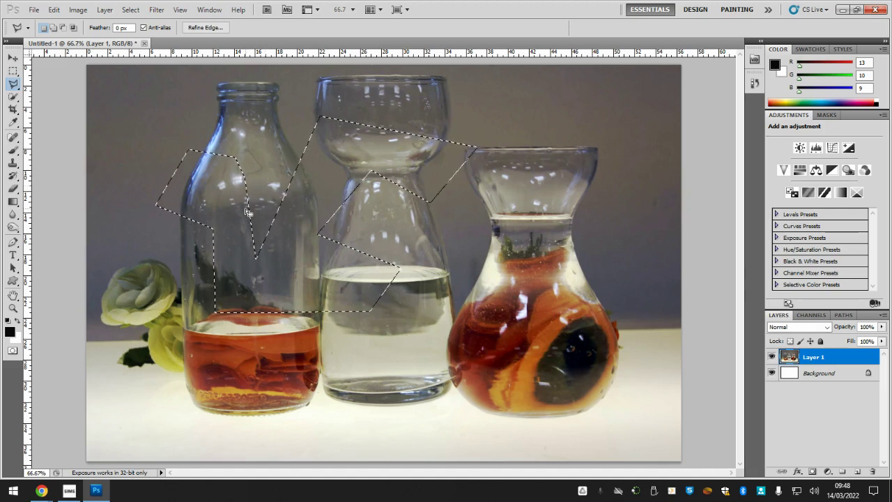
key(ctrl+d)
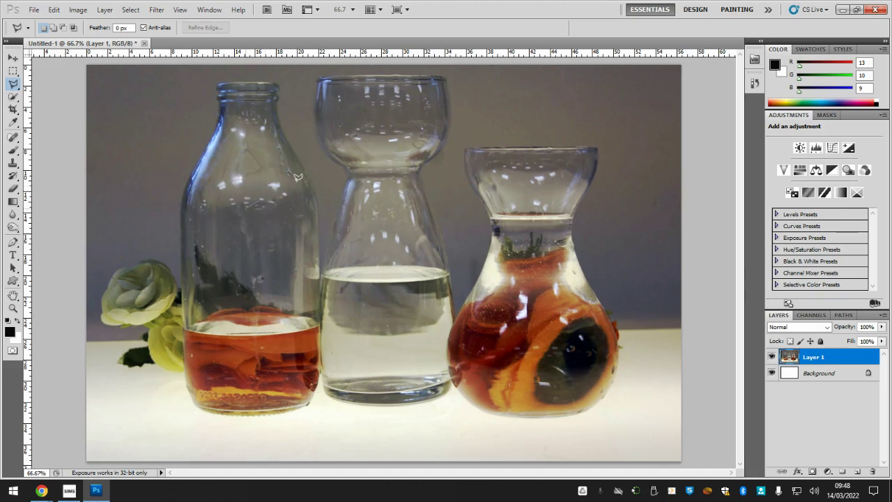
Try out a simpler arrow-like polygonal selection spanning the space between the left and right bottles, and deselect it.
click(296, 176)
click(346, 138)
click(478, 197)
click(426, 286)
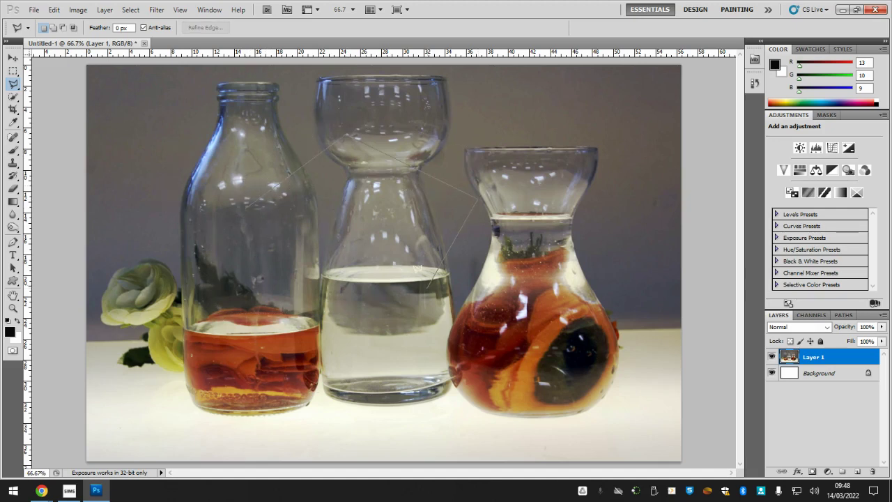
double_click(391, 214)
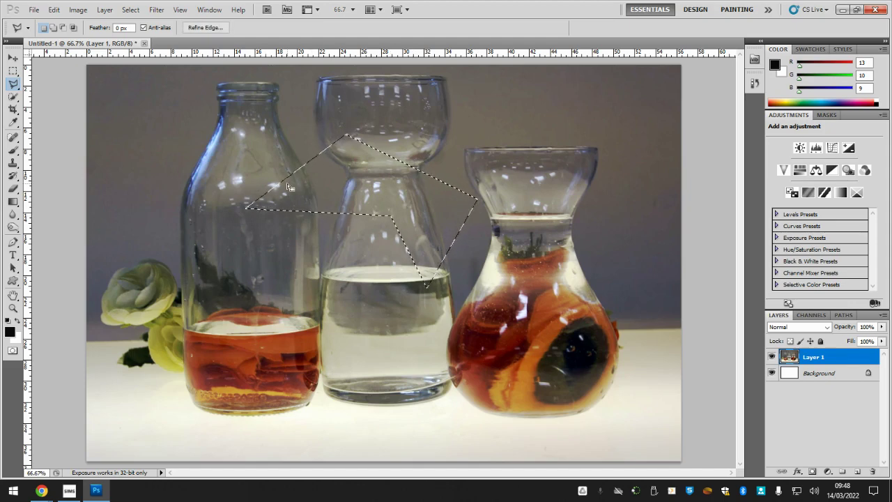
key(ctrl+d)
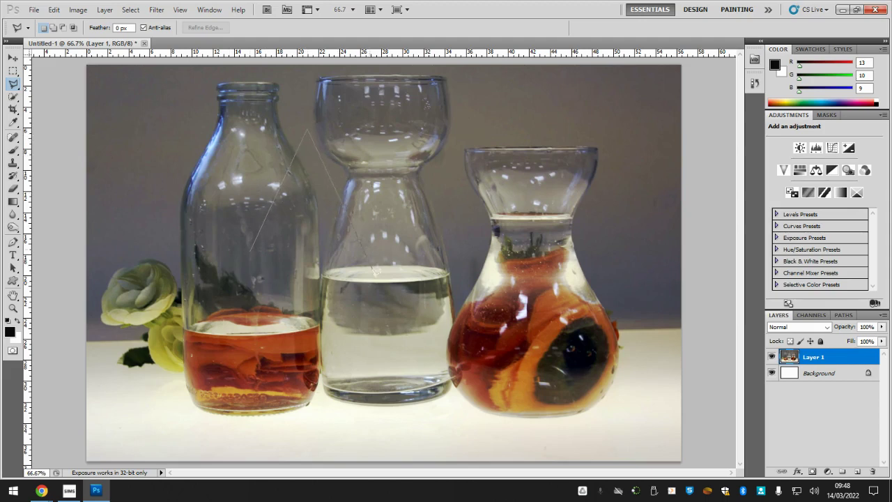
Place a triangular selection over the red liquid of the left bottle and copy that area to a new layer.
double_click(373, 310)
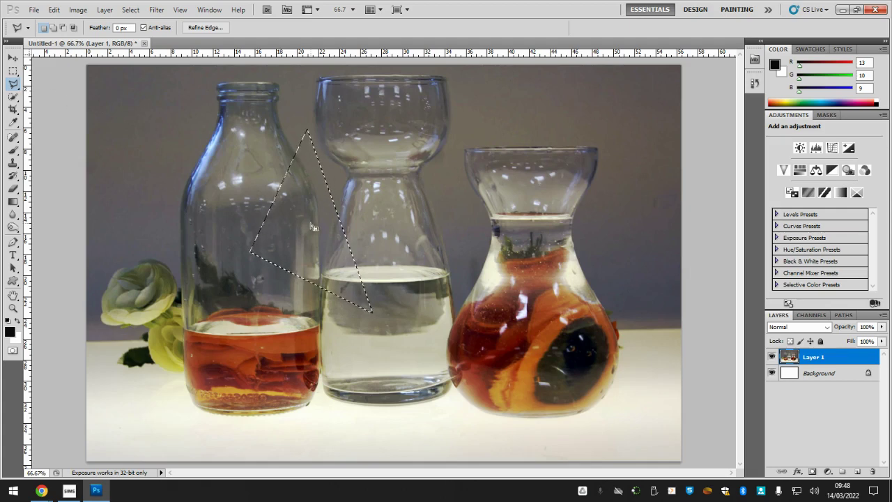
click(12, 70)
drag(290, 225, 212, 301)
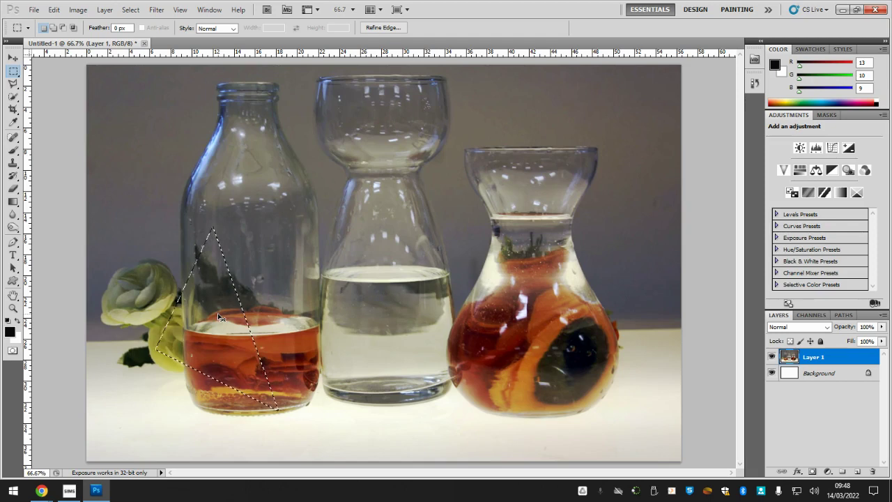
key(ctrl+j)
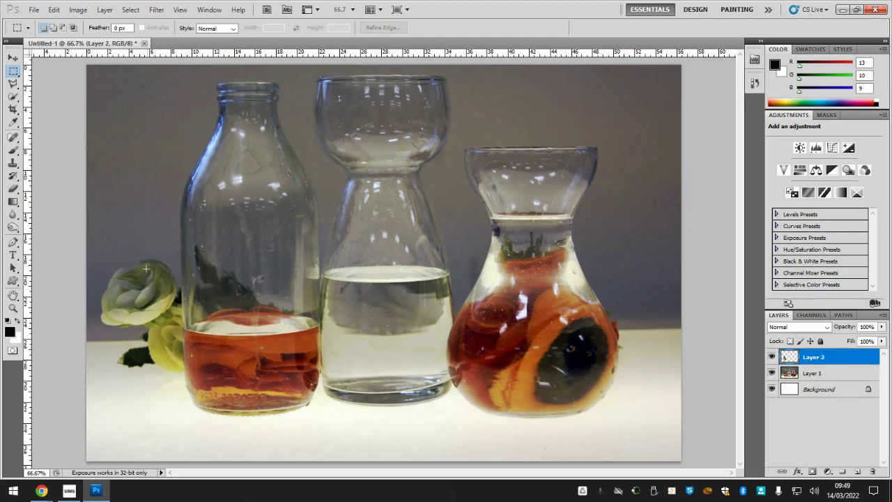
Move the copied triangle up onto the empty upper part of the left bottle, with transform controls shown.
click(13, 58)
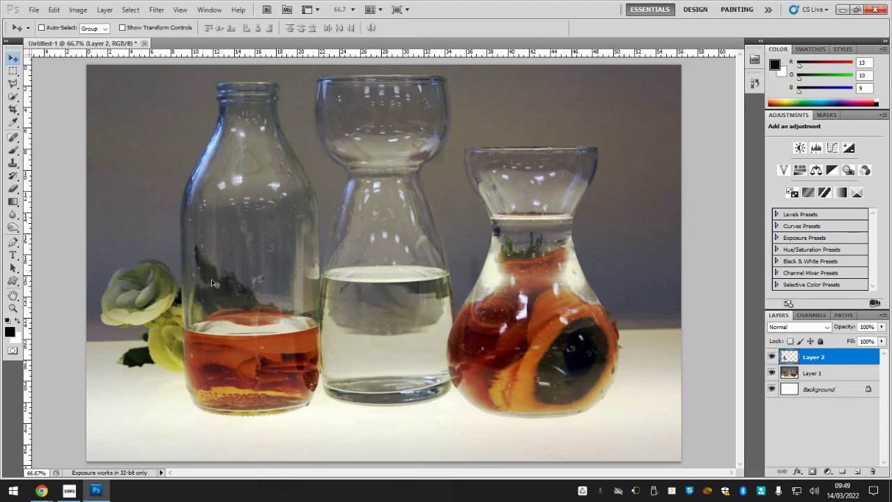
drag(212, 360, 238, 209)
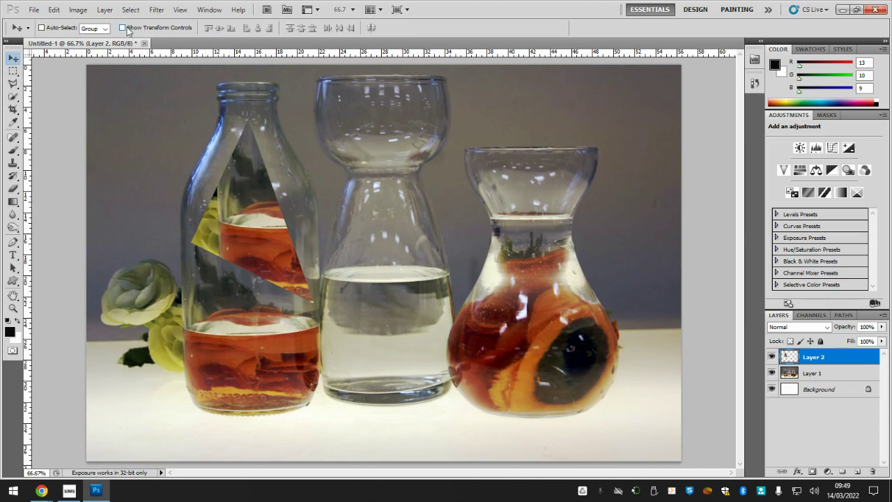
click(140, 31)
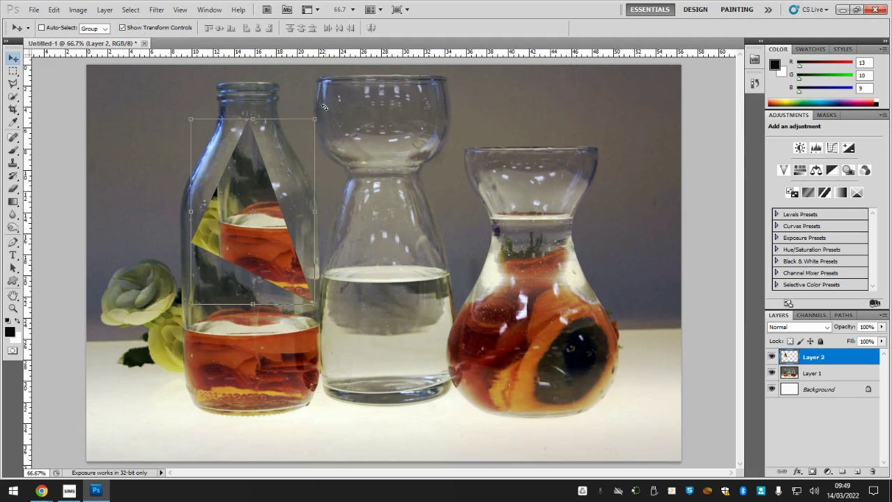
mouse_move(259, 170)
mouse_down()
mouse_move(283, 183)
mouse_move(260, 176)
mouse_up()
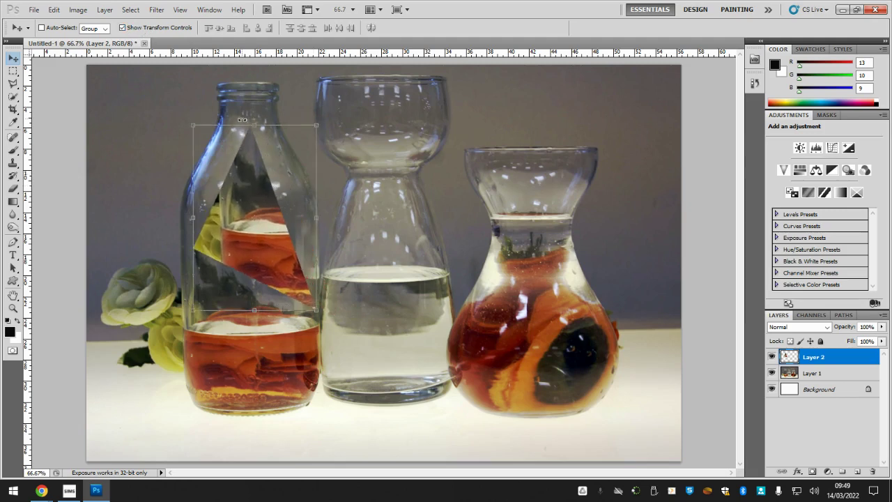
Scale the triangle to 102.26% width and 105.43% height, rotate it 59.51°, and shift it up toward the bottle's neck.
drag(254, 126, 254, 115)
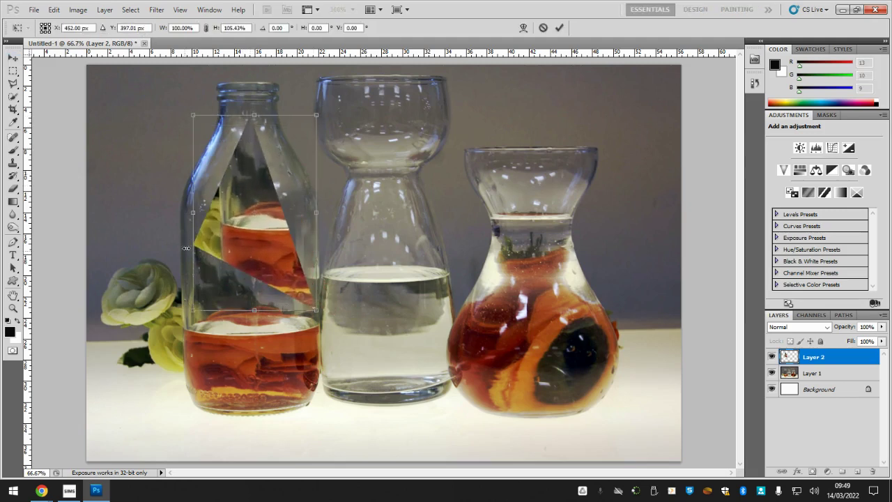
drag(168, 212, 188, 214)
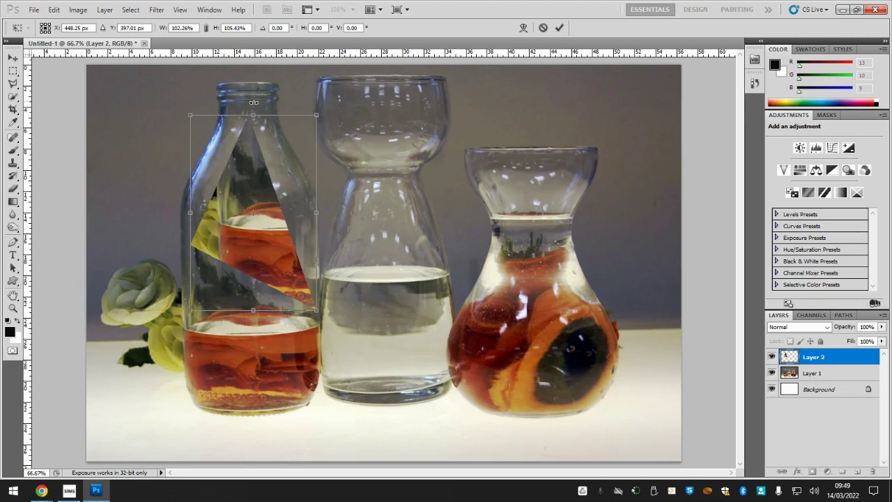
drag(254, 103, 315, 181)
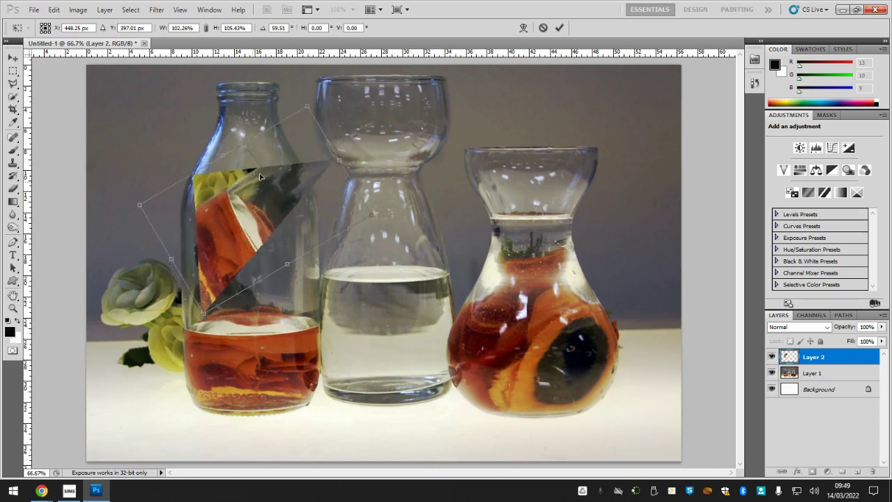
drag(254, 181, 272, 152)
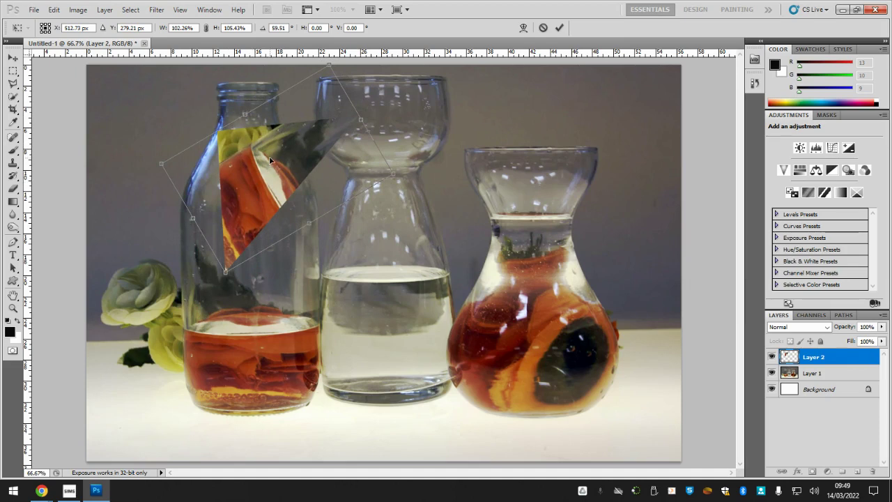
key(Return)
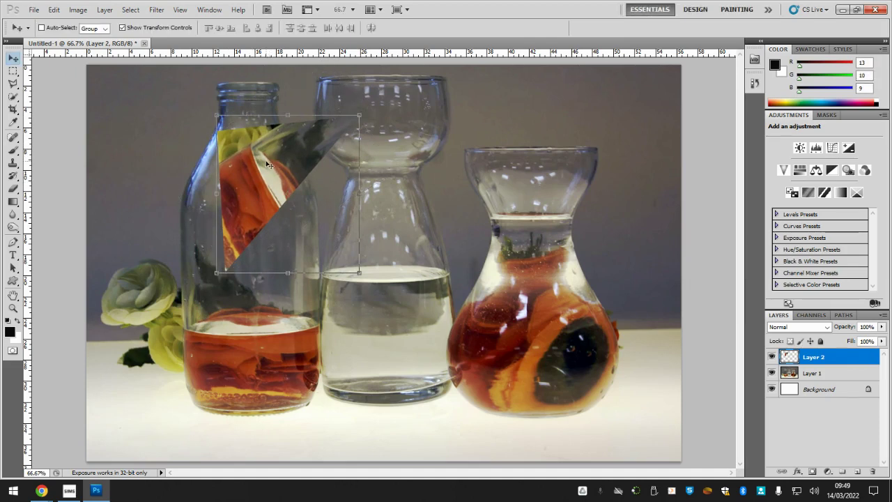
click(123, 27)
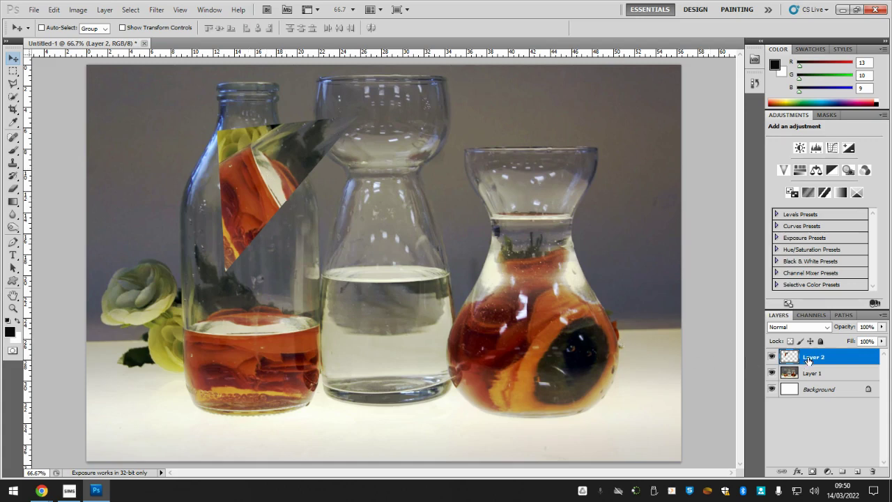
Add a black Inner Shadow to the triangle layer with distance 6 px, choke 8% and size 24 px.
click(798, 473)
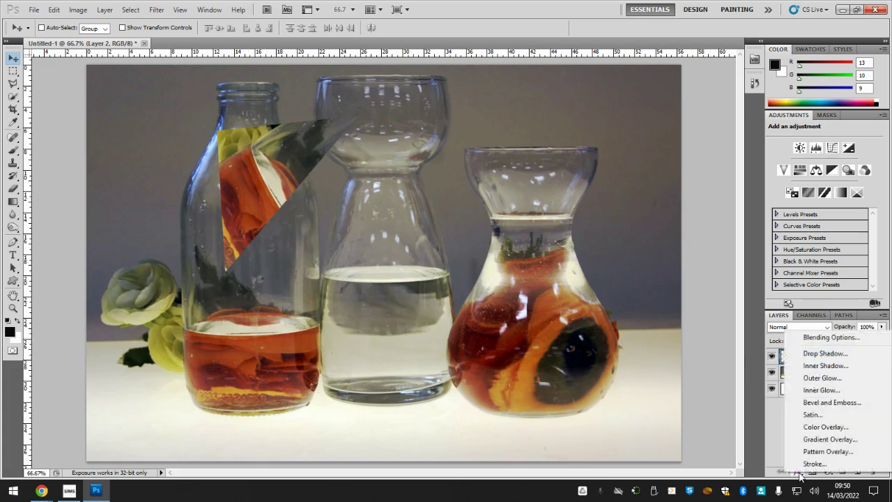
click(823, 366)
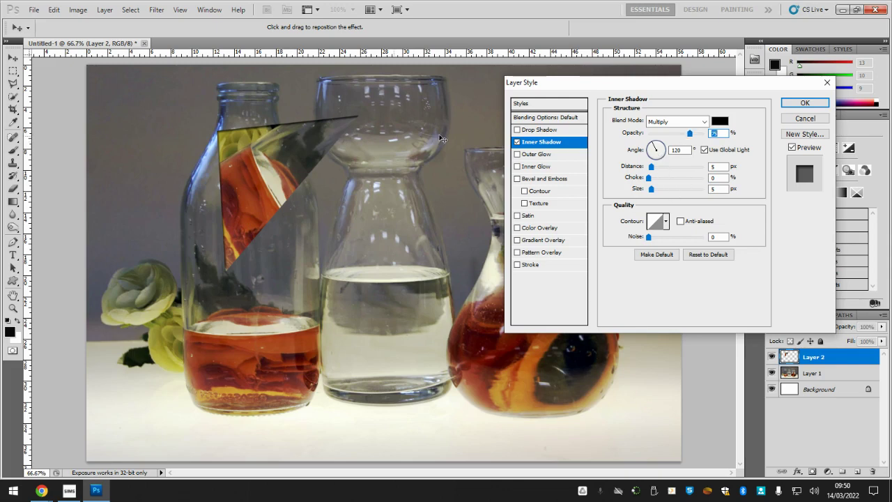
click(720, 123)
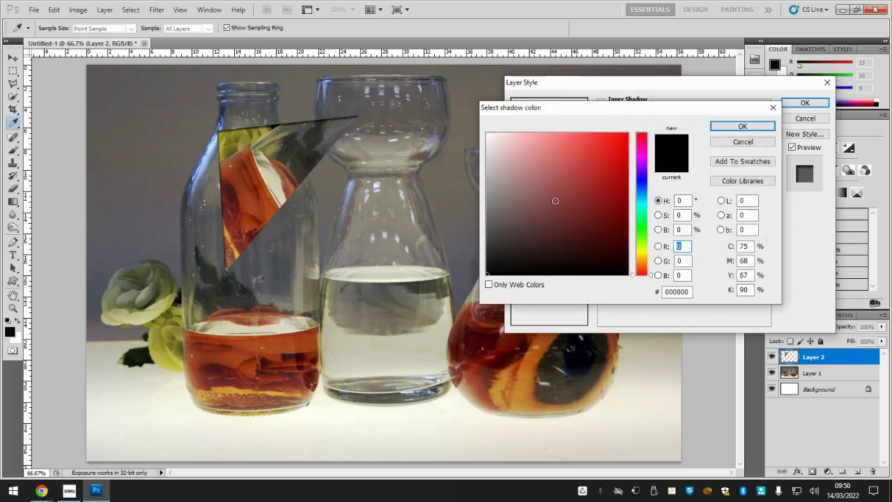
click(739, 129)
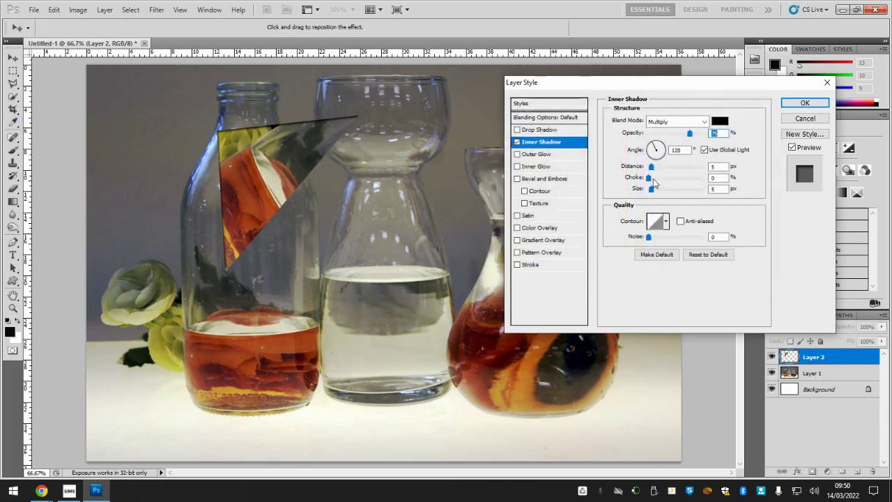
mouse_move(651, 166)
mouse_down()
mouse_move(679, 181)
mouse_move(653, 182)
mouse_up()
drag(652, 190, 652, 171)
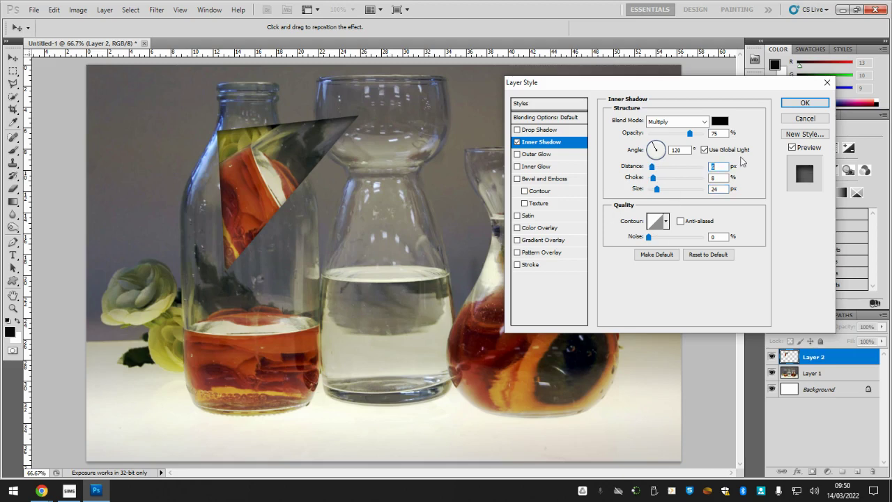
click(801, 103)
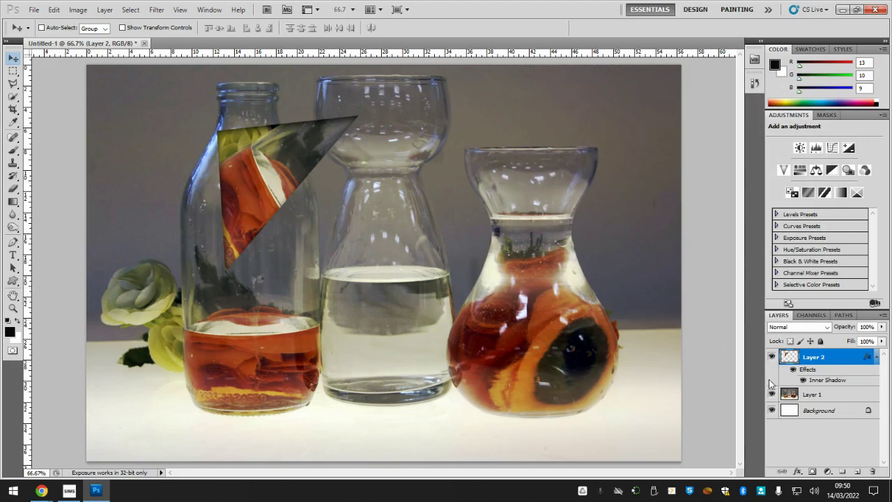
Select a triangle of Layer 1 spanning the middle and right vases and copy it to a new layer.
click(815, 395)
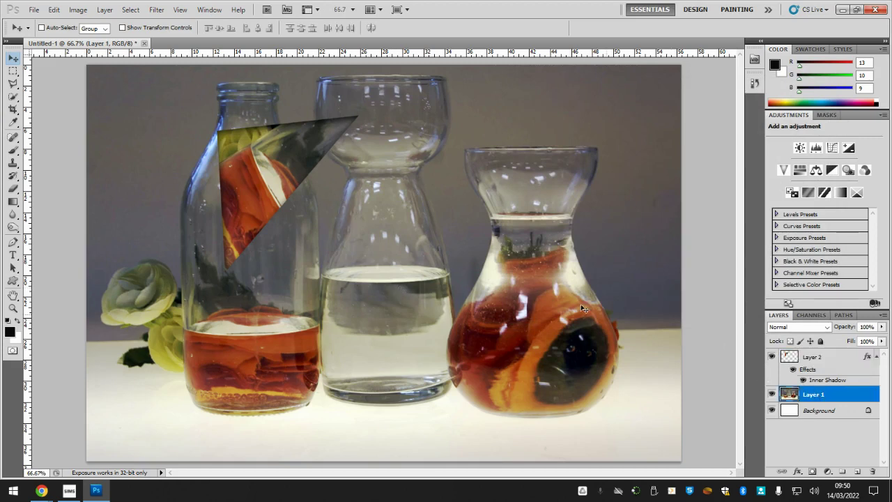
click(11, 85)
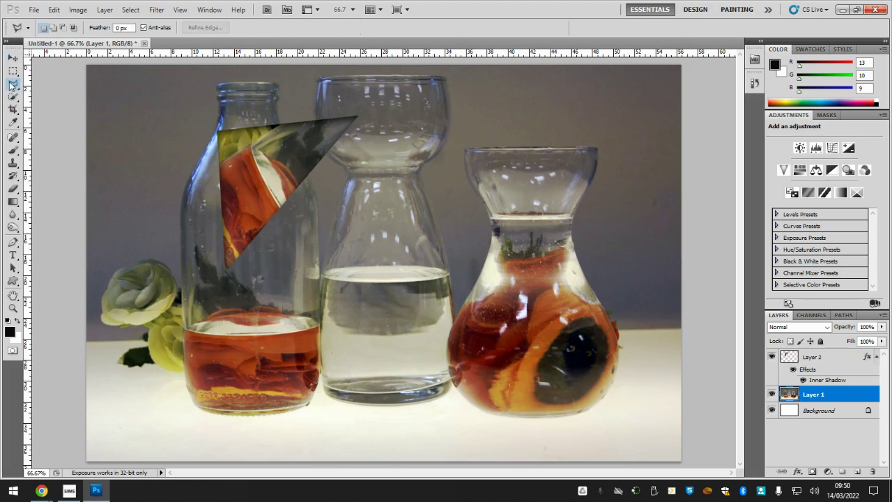
click(407, 344)
click(446, 207)
double_click(516, 343)
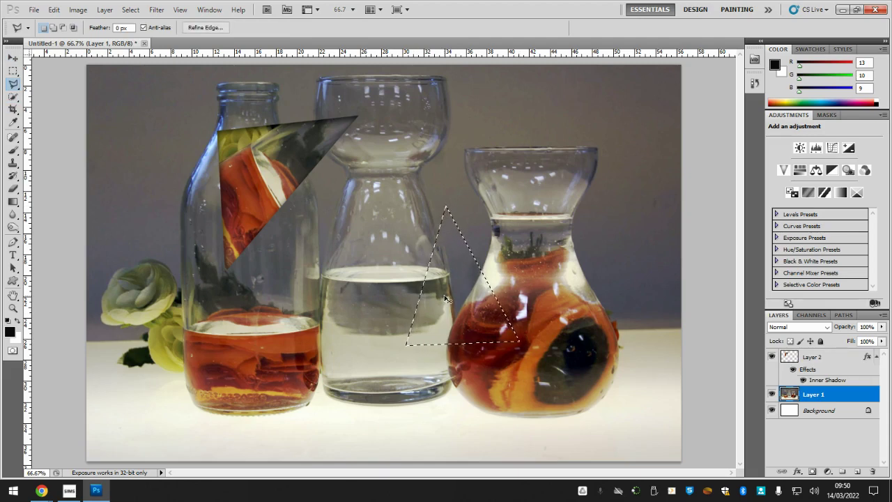
key(ctrl+j)
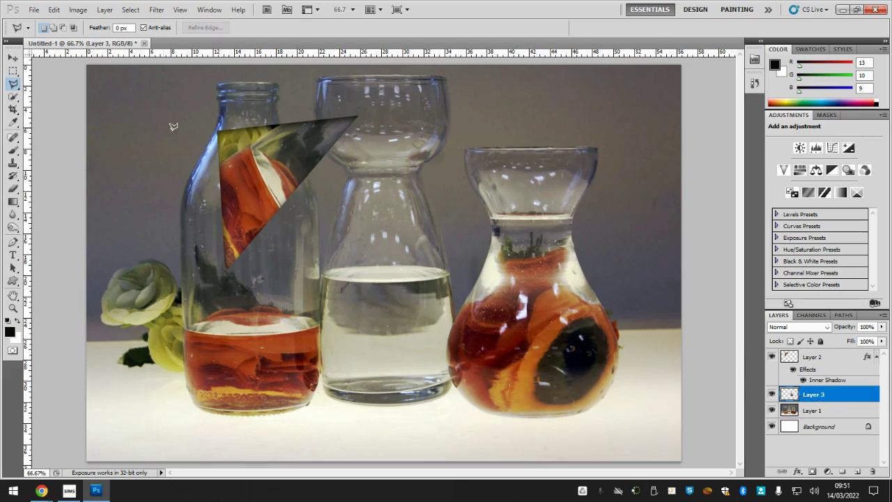
Rotate the Layer 3 triangle -60.95° and move it up so its corner meets the first triangle's outer tip above the middle vase.
key(v)
drag(460, 317, 446, 245)
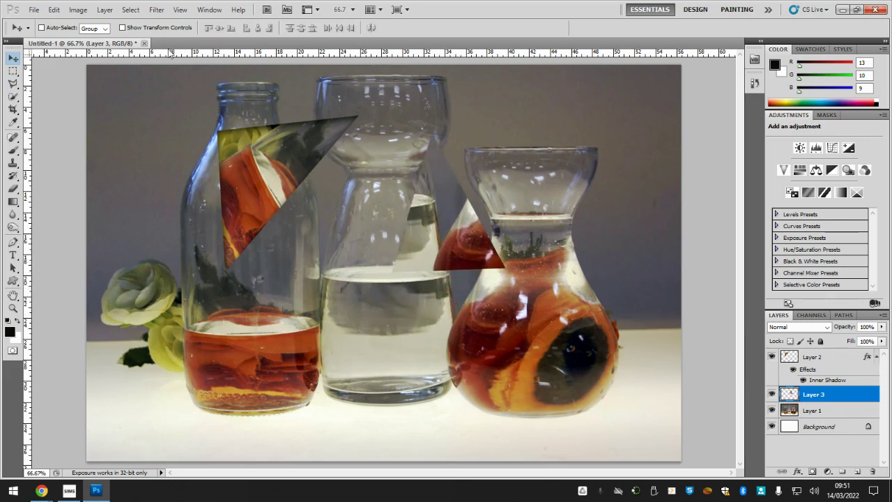
click(137, 29)
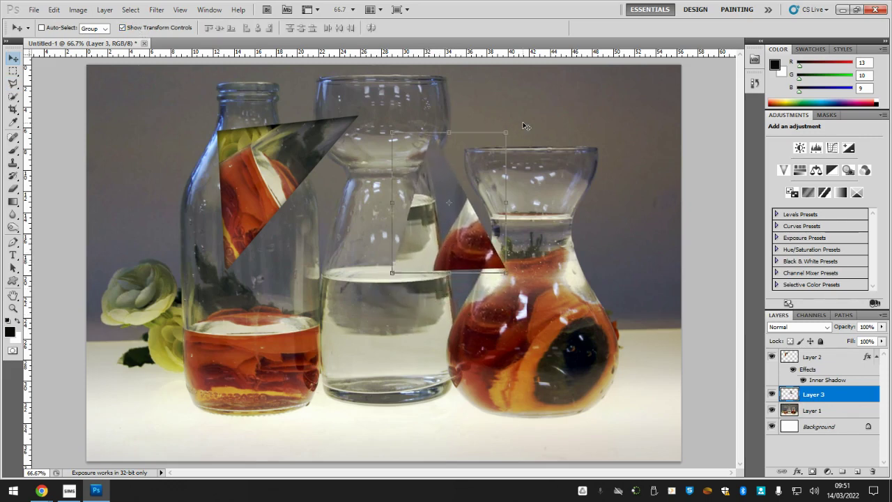
drag(498, 141, 426, 111)
drag(470, 194, 454, 152)
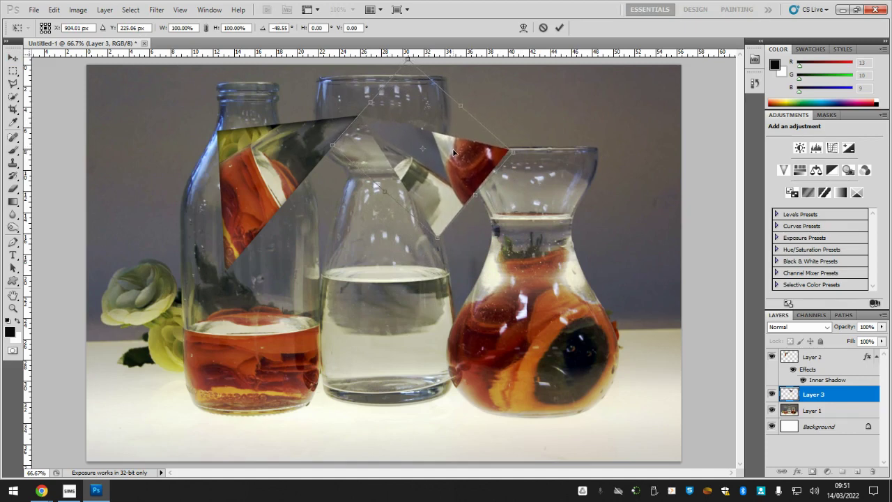
drag(521, 136, 524, 113)
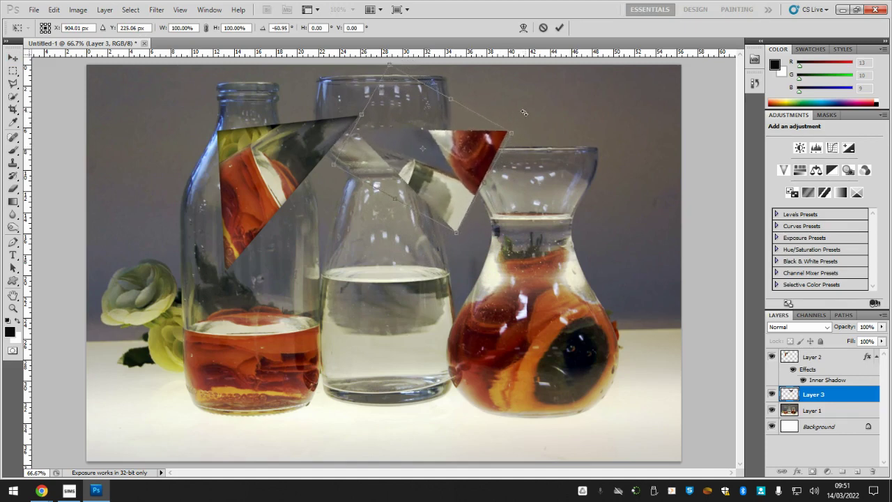
drag(481, 150, 485, 140)
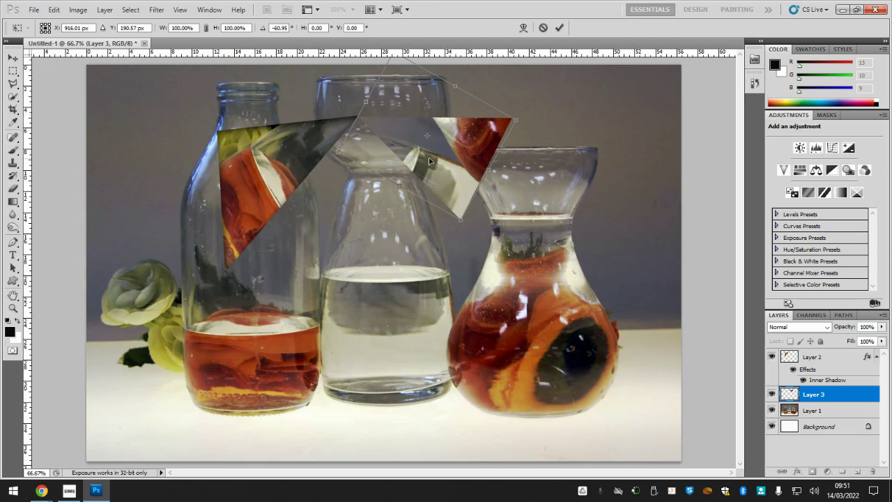
key(Return)
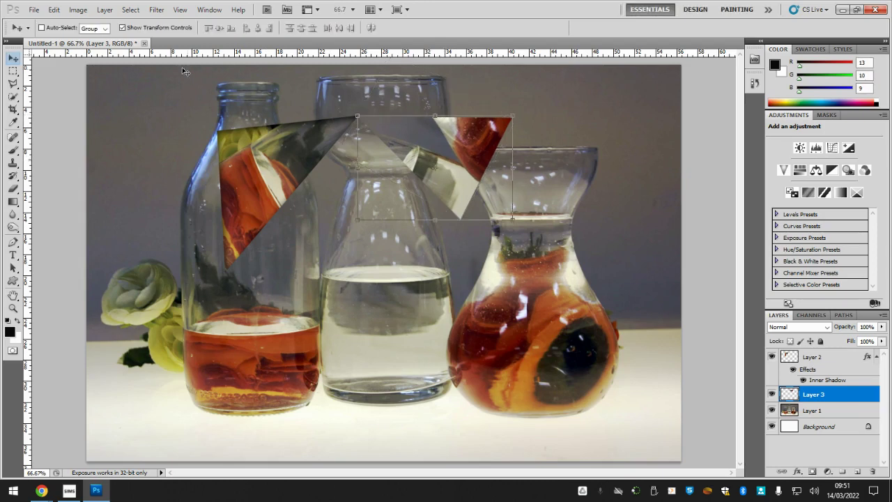
click(143, 29)
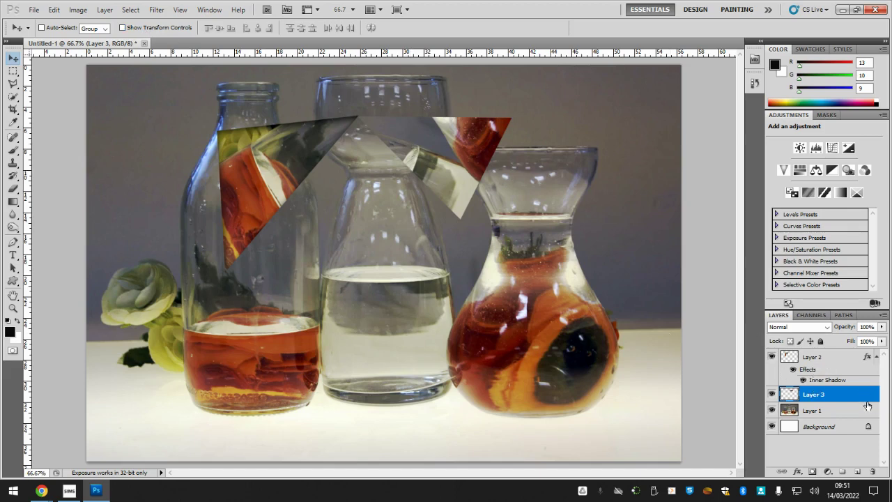
Copy the Inner Shadow layer style from Layer 2 and paste it onto Layer 3.
right_click(824, 375)
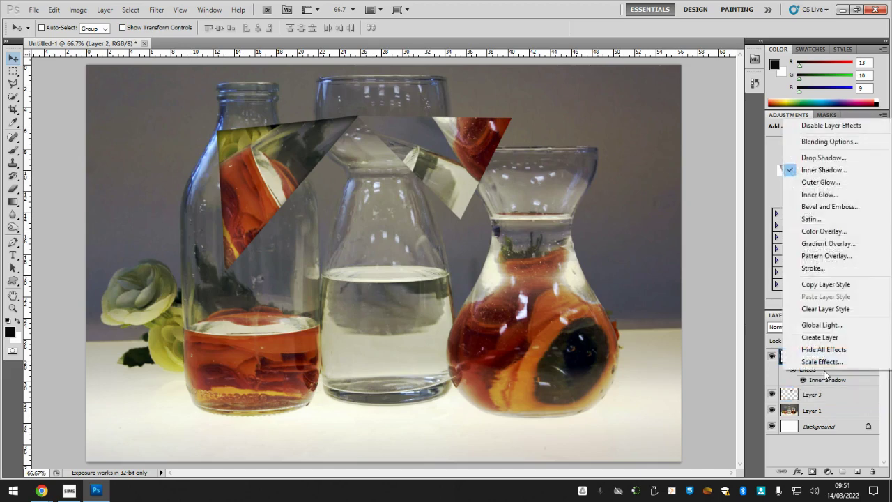
click(825, 285)
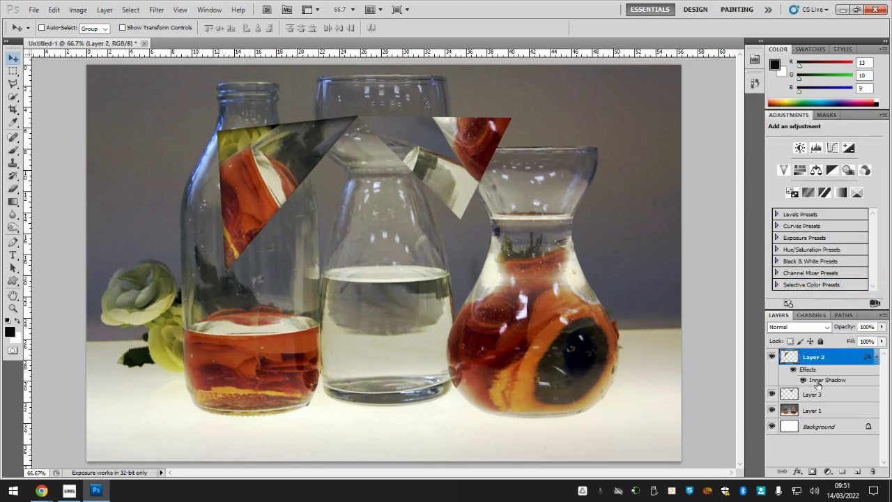
right_click(450, 156)
click(472, 160)
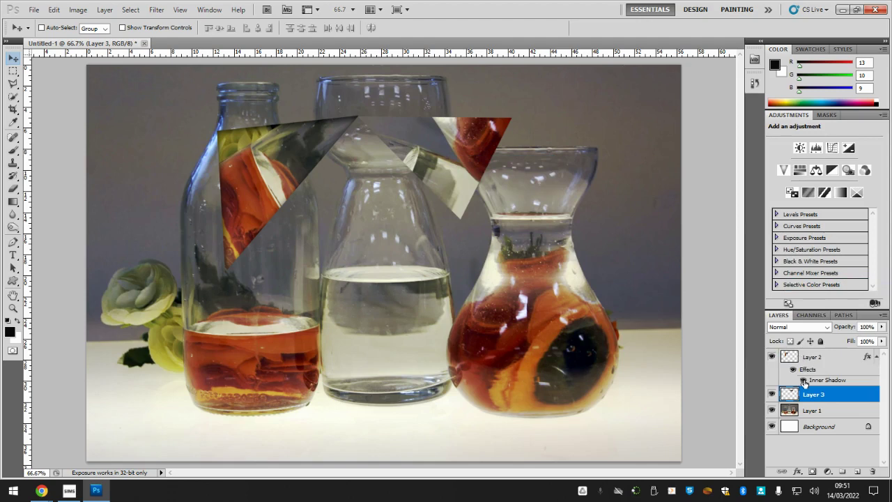
right_click(814, 397)
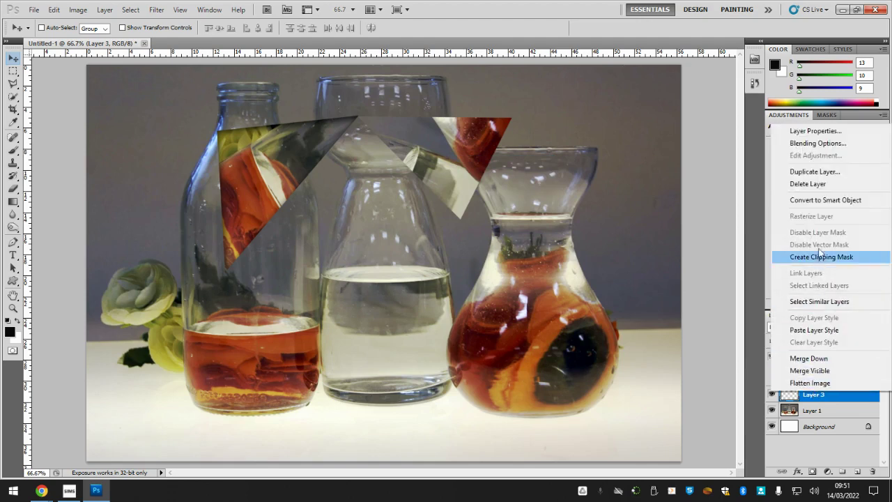
click(818, 330)
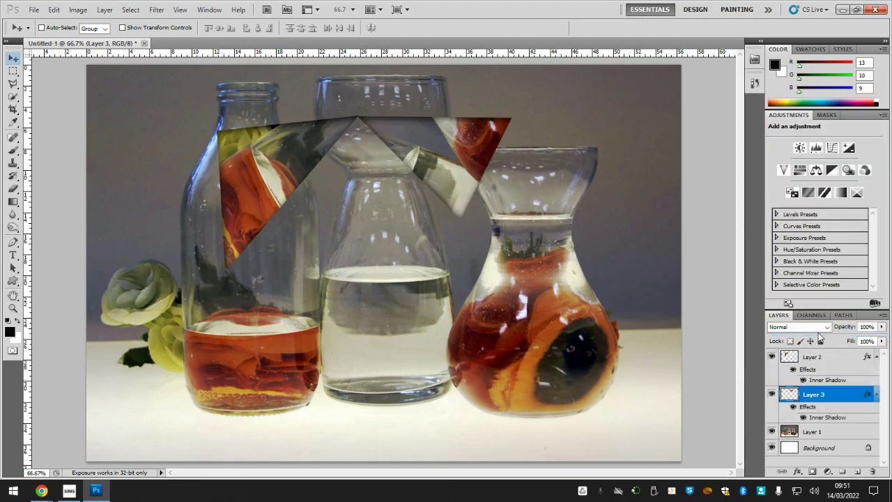
right_click(402, 132)
click(397, 137)
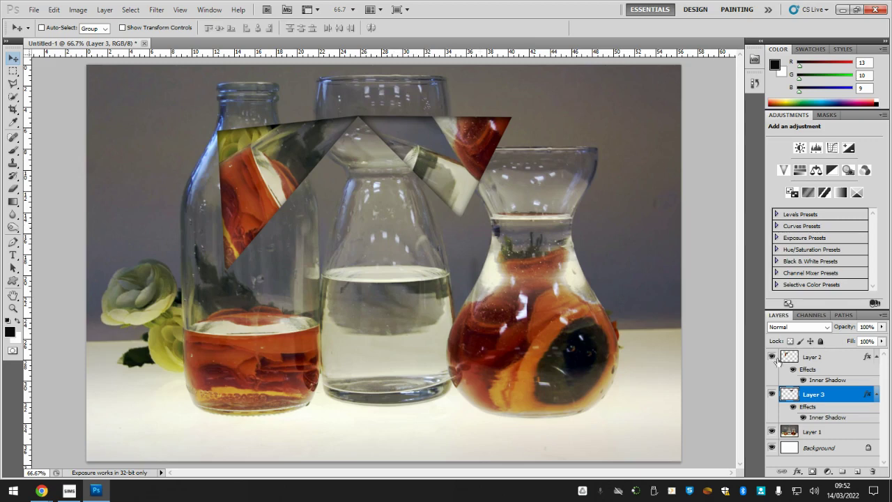
Select a triangle of Layer 1 over the right vase's neck and the background beside it, and copy it to a new layer.
click(830, 432)
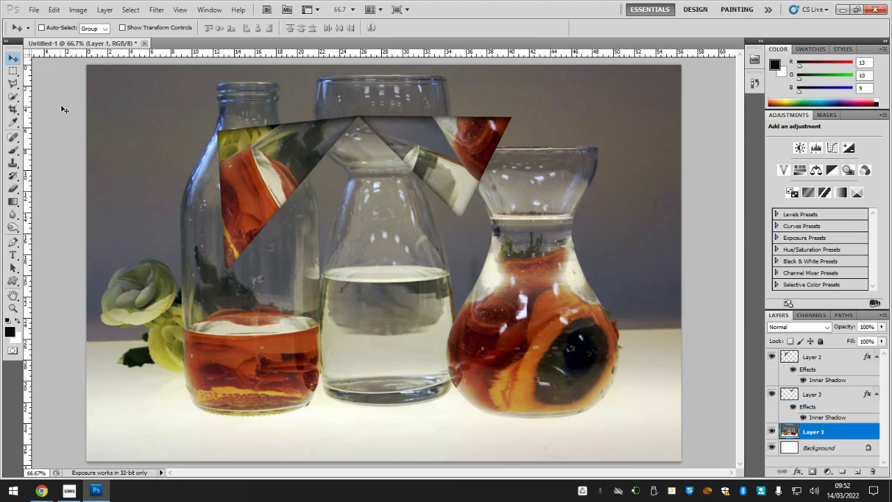
click(12, 83)
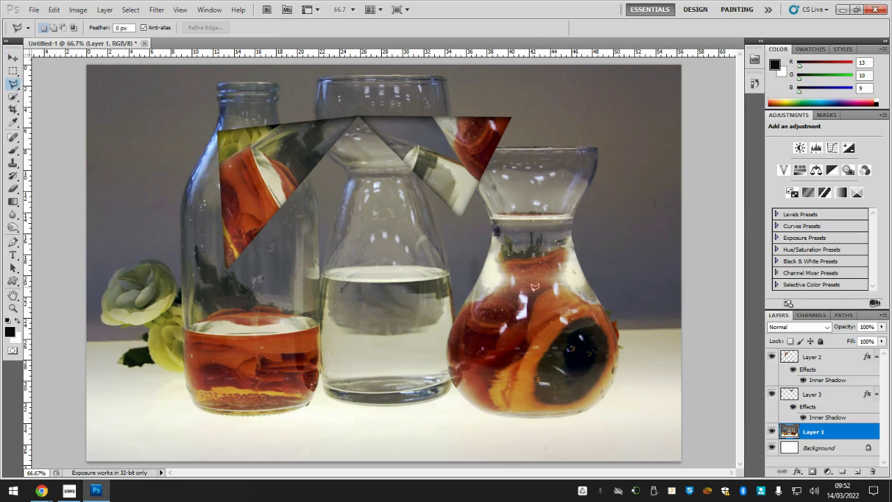
click(576, 132)
click(516, 274)
double_click(634, 276)
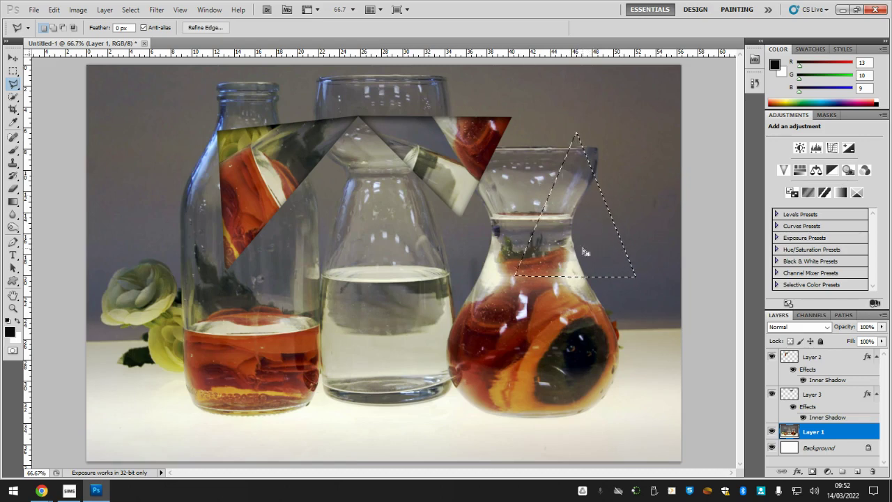
key(ctrl+j)
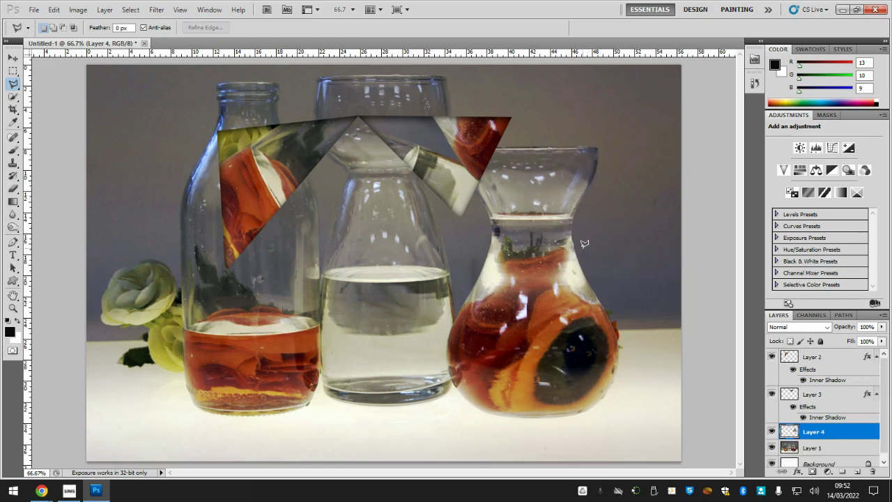
Rotate the Layer 4 triangle about -131.3° and place it across the right vase's neck, its corner touching the second triangle's upper outer corner.
key(v)
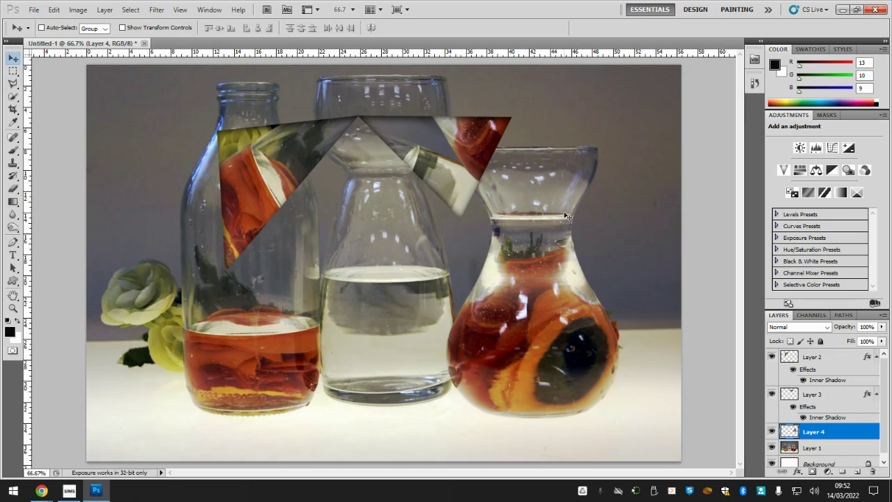
drag(566, 213, 491, 267)
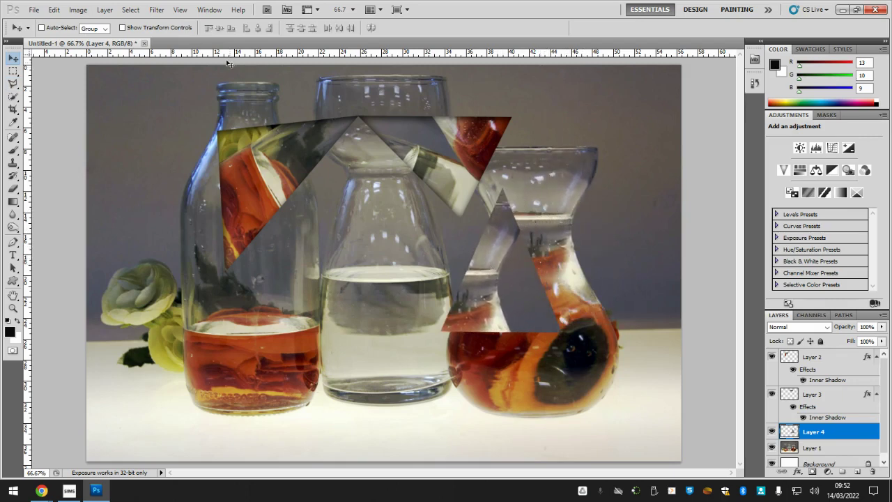
click(127, 28)
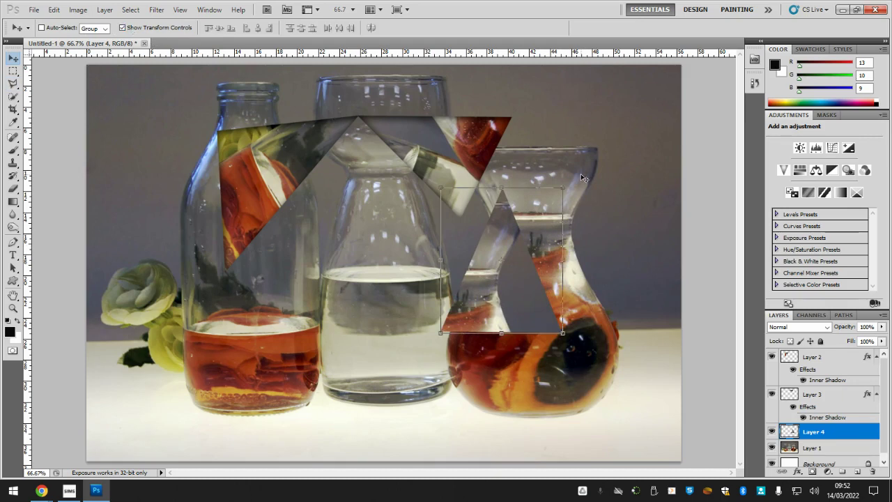
drag(570, 175, 414, 257)
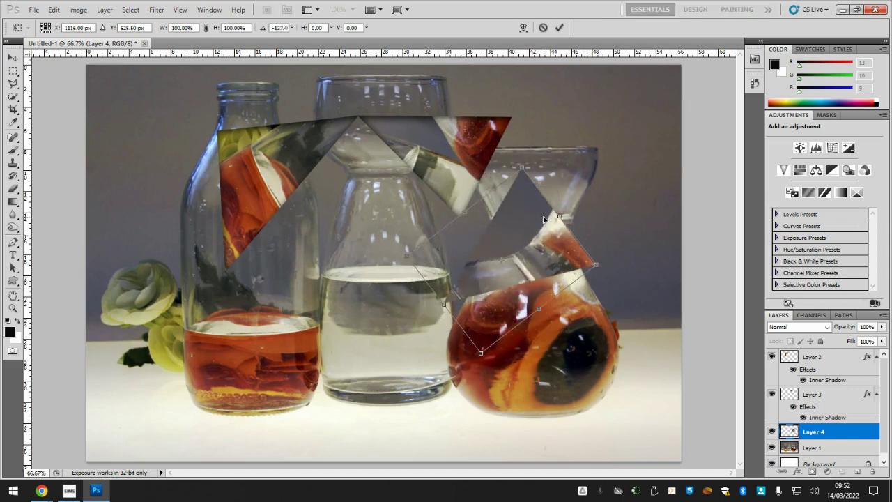
drag(544, 230, 566, 140)
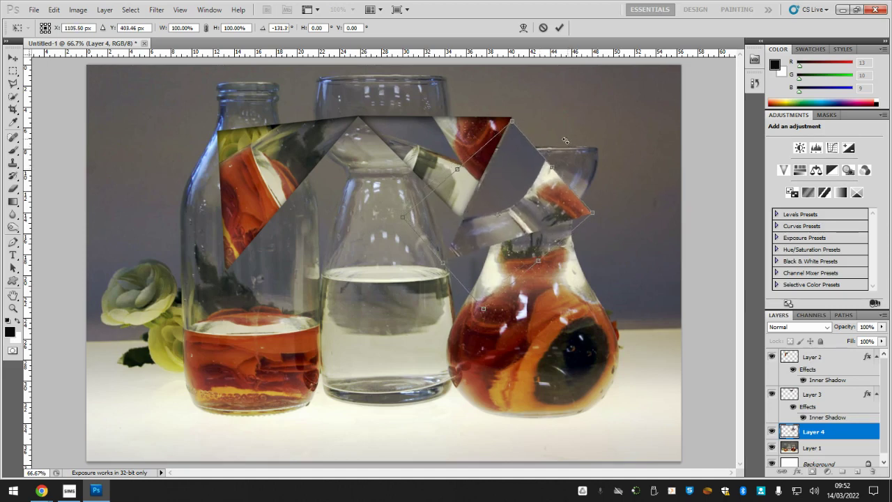
drag(529, 168, 529, 165)
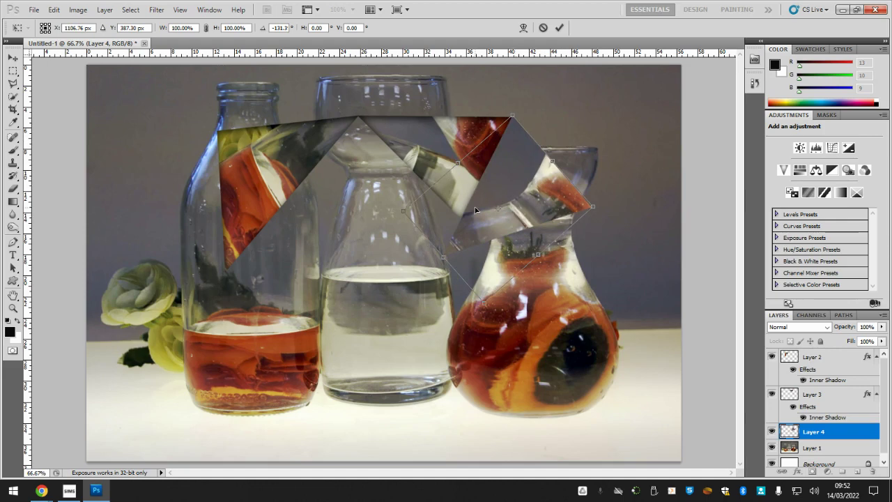
key(Return)
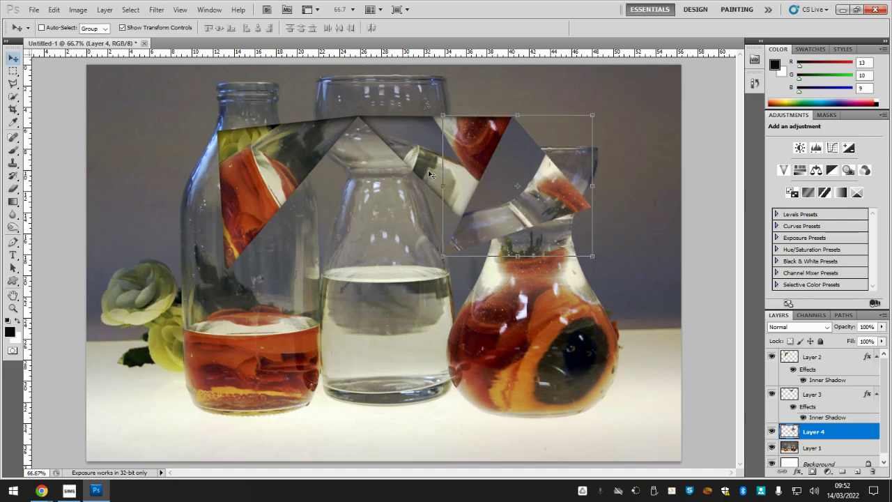
click(133, 29)
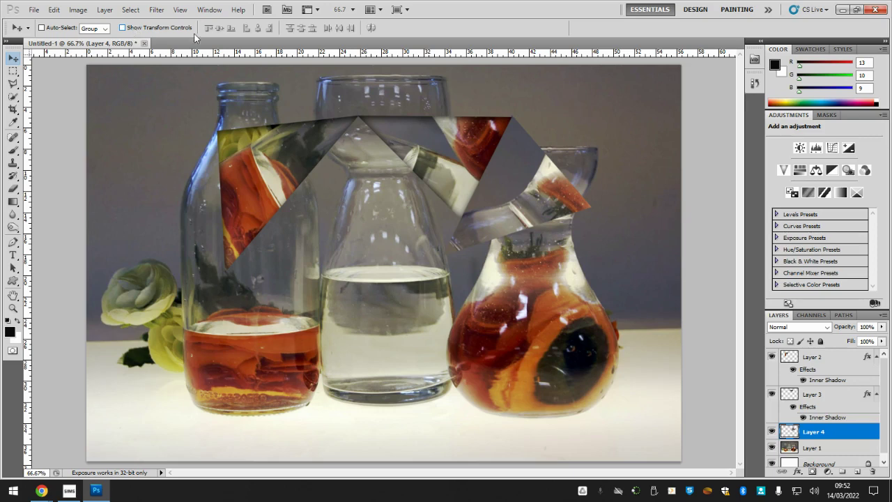
Paste the copied Inner Shadow layer style onto Layer 4.
right_click(834, 435)
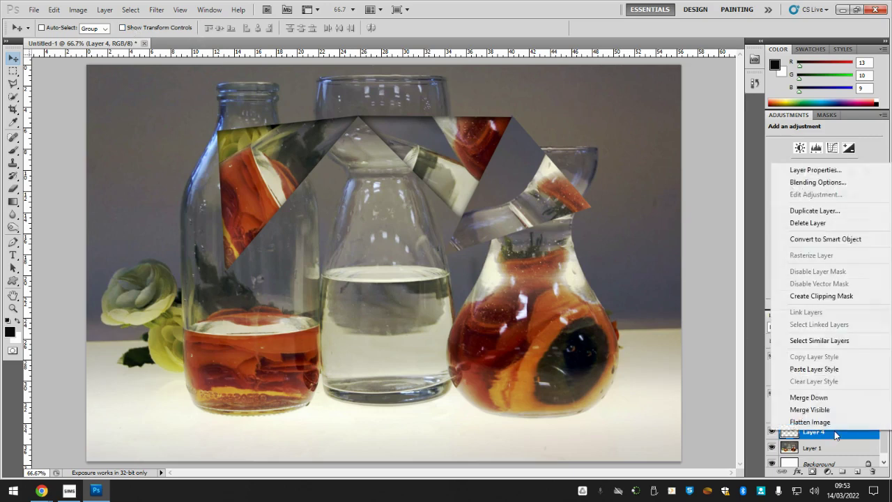
click(818, 369)
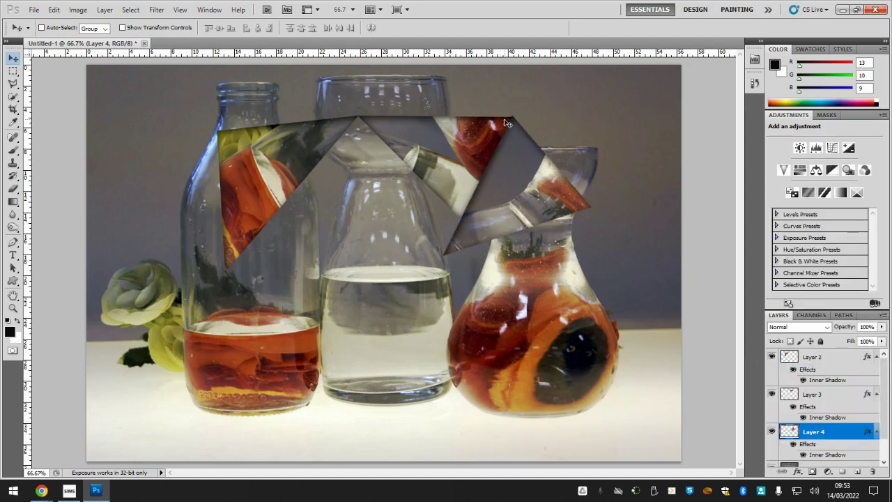
Nudge the Layer 4 triangle down a few pixels to align its corner with the neighbouring triangle's corner.
drag(506, 124, 512, 119)
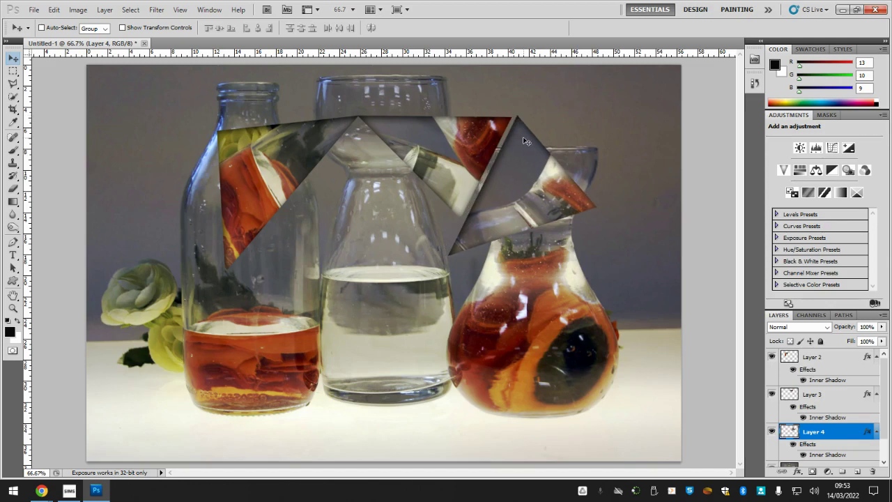
key(ctrl+z)
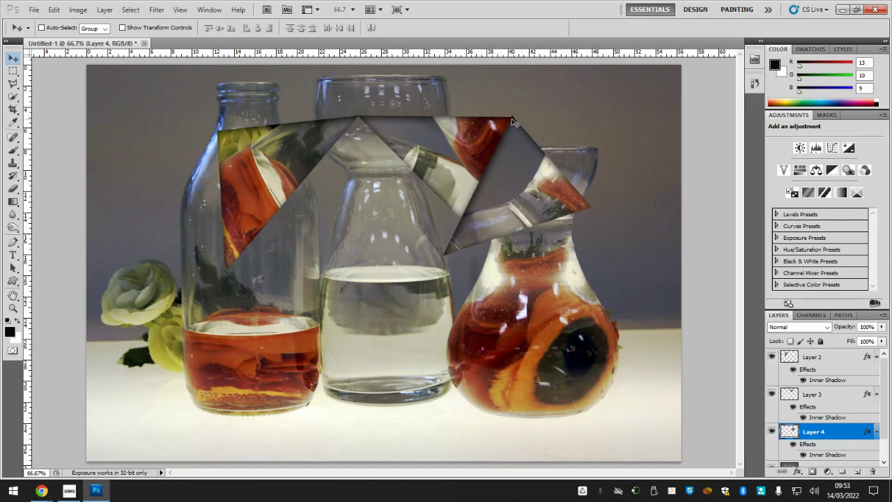
right_click(516, 146)
click(527, 150)
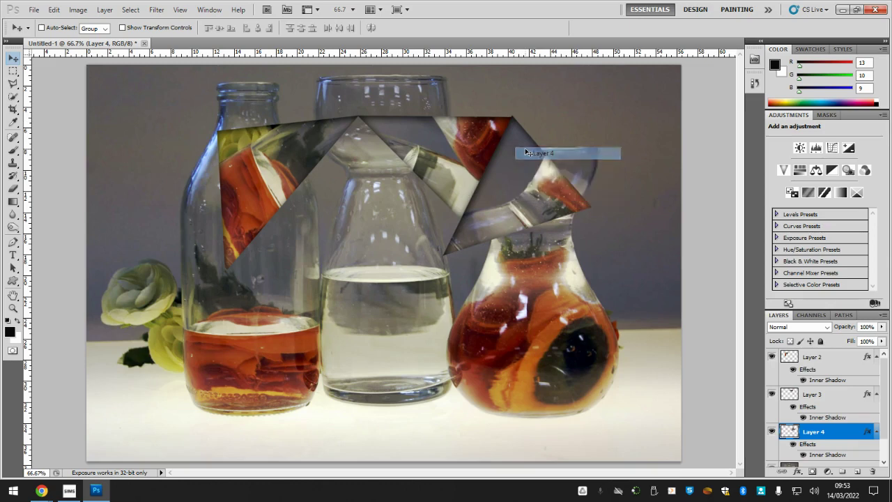
key(Down)
key(Down)
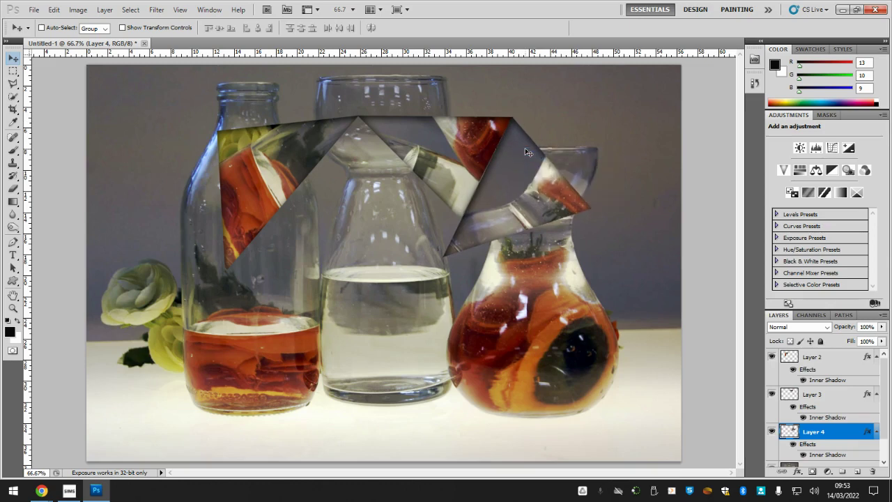
key(Down)
key(Down)
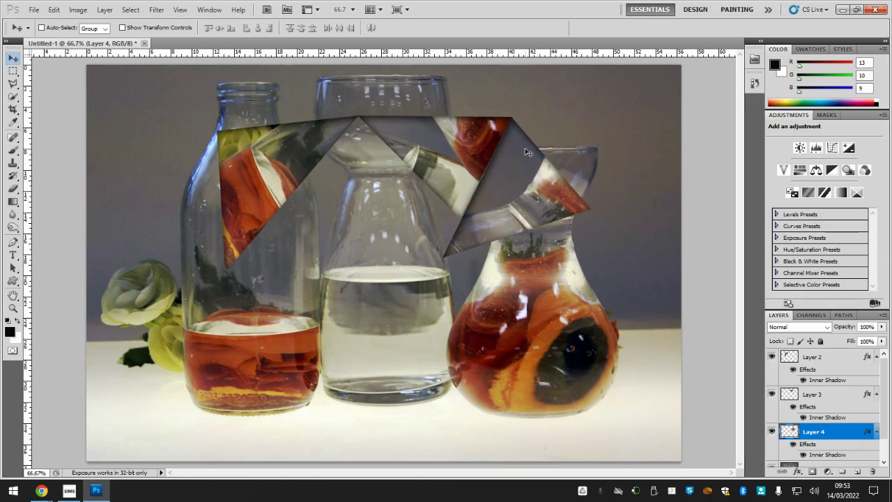
key(Down)
scroll(808, 416, down, 1)
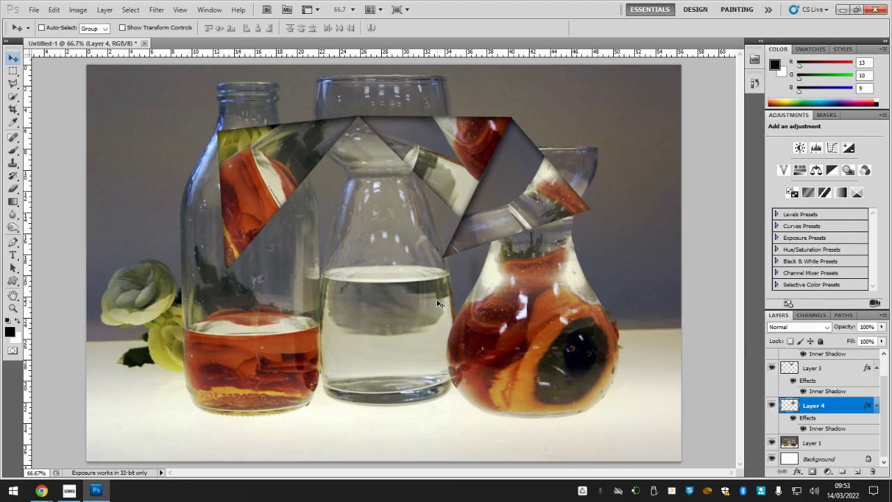